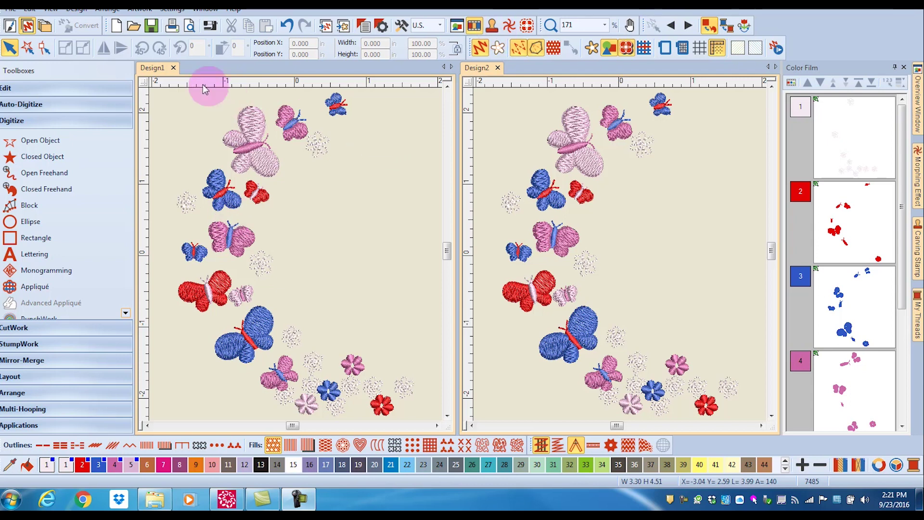
Turn Artistic View off, then toggle it with the button and the T key, ending in stitch view.
{"action": "left_click", "coordinate": [51, 9]}
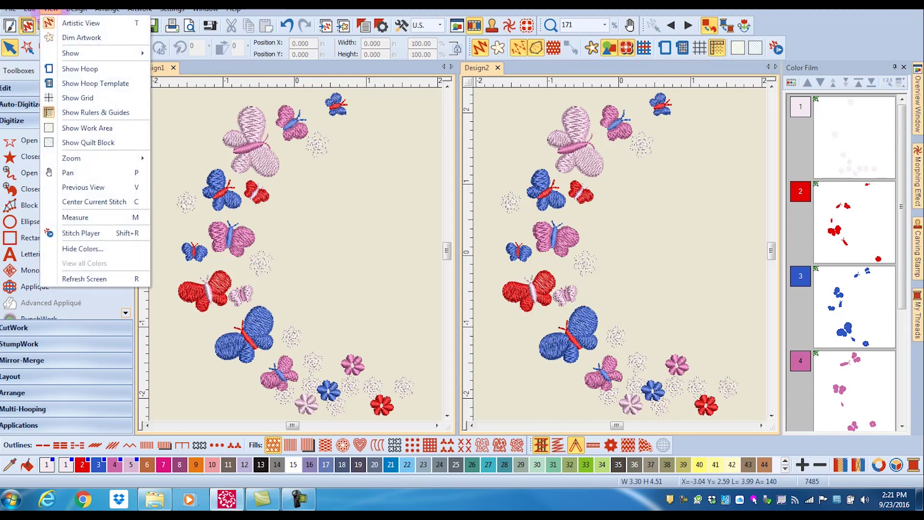
{"action": "left_click", "coordinate": [54, 25]}
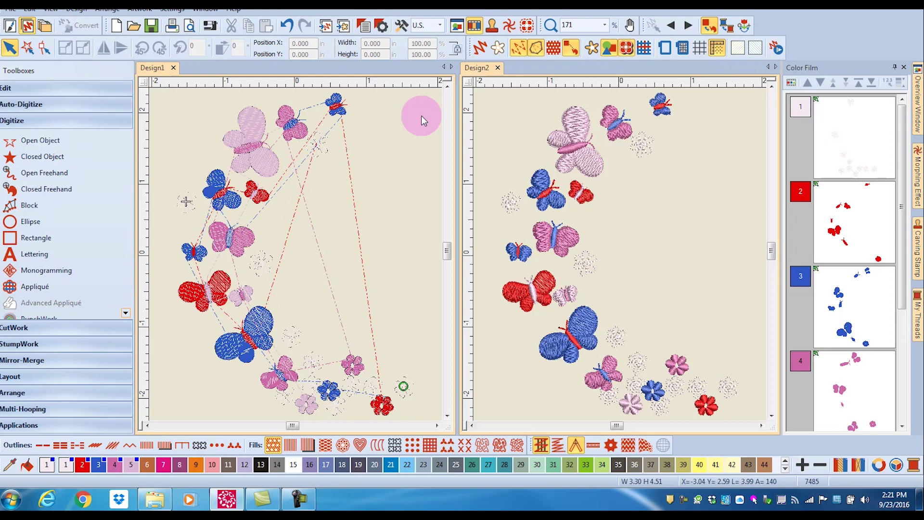
{"action": "left_click", "coordinate": [480, 48]}
{"action": "left_click", "coordinate": [409, 172]}
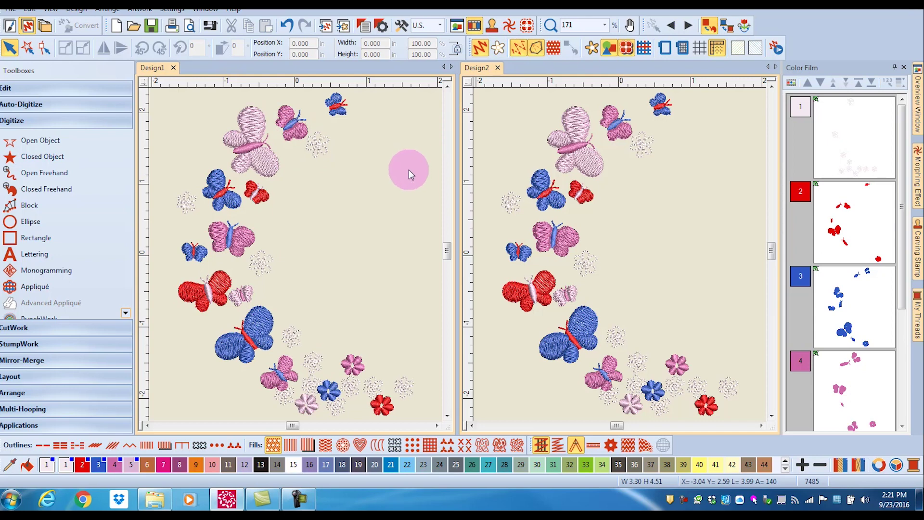
{"action": "key", "text": "t"}
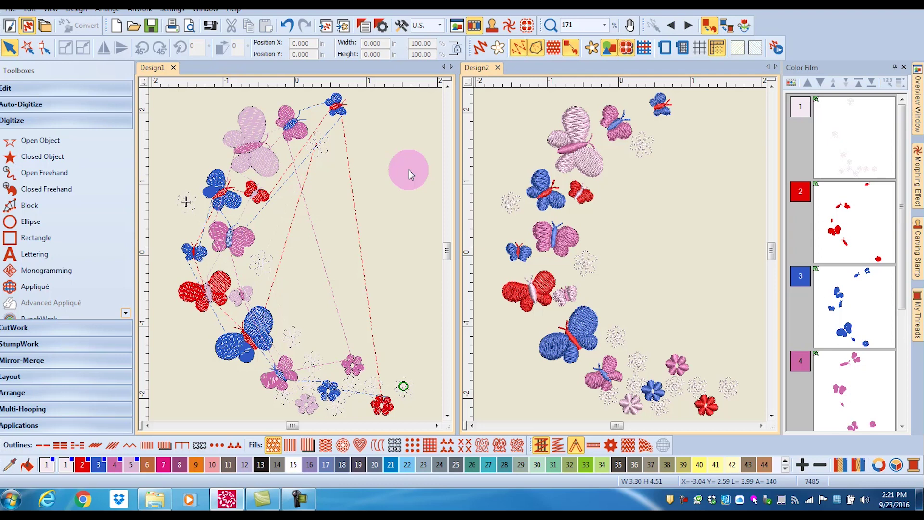
{"action": "key", "text": "t"}
{"action": "key", "text": "t"}
{"action": "left_click", "coordinate": [256, 159]}
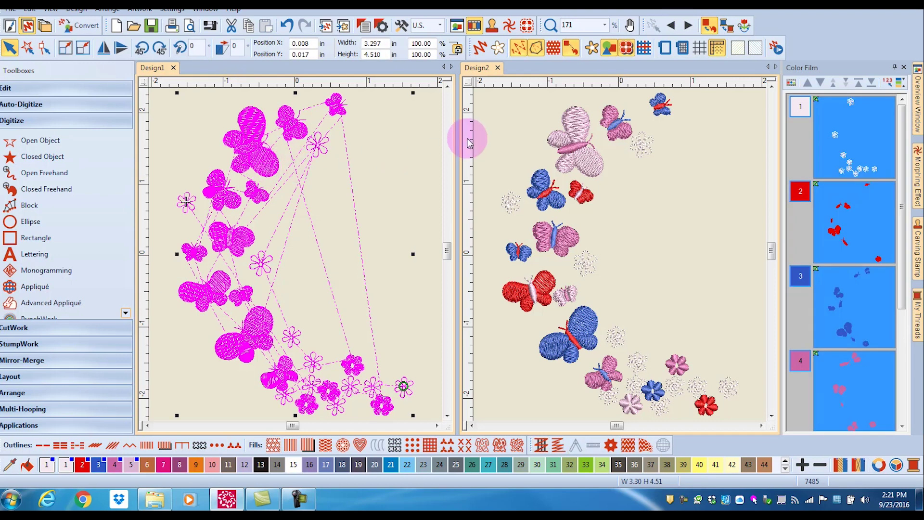
{"action": "left_click", "coordinate": [580, 136]}
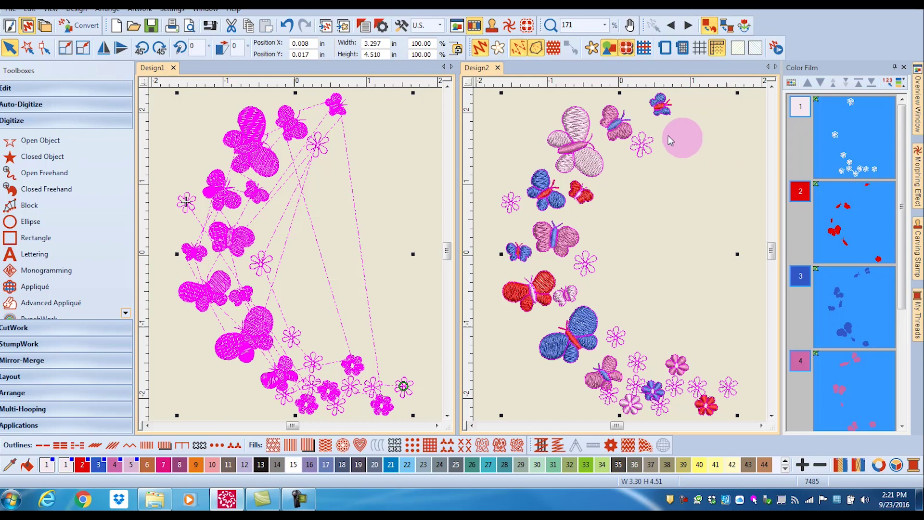
{"action": "left_click", "coordinate": [431, 107]}
{"action": "left_click", "coordinate": [482, 95]}
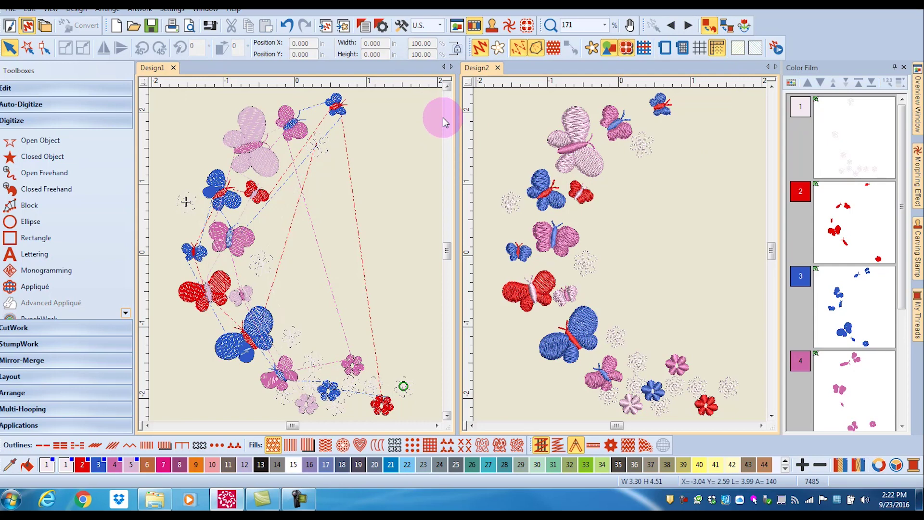
Select all of Design1, show Design2 as plain stitches, and select the pink butterfly's upper wing.
{"action": "left_click", "coordinate": [258, 135]}
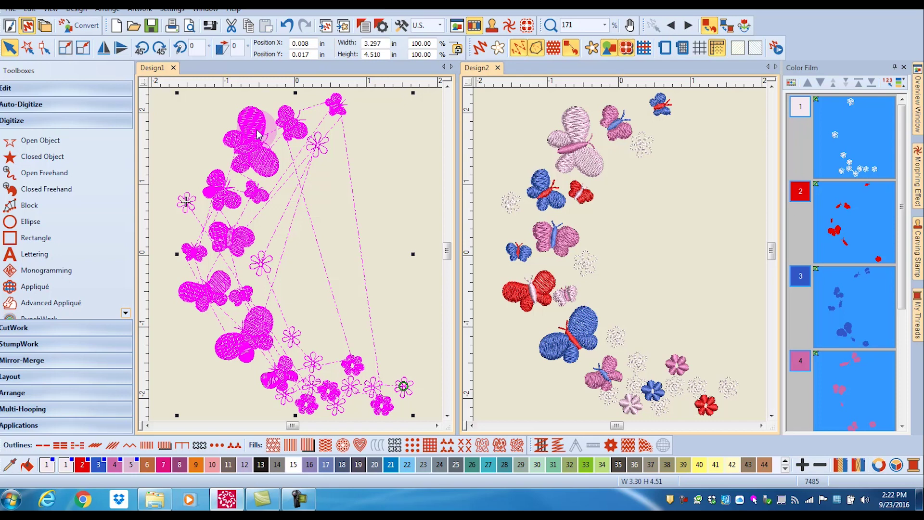
{"action": "right_click", "coordinate": [573, 121]}
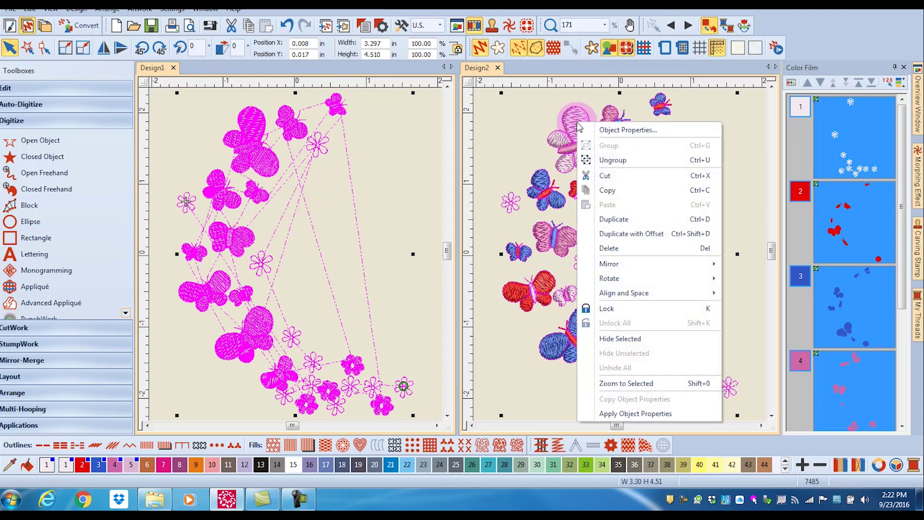
{"action": "left_click", "coordinate": [489, 141]}
{"action": "left_click", "coordinate": [479, 47]}
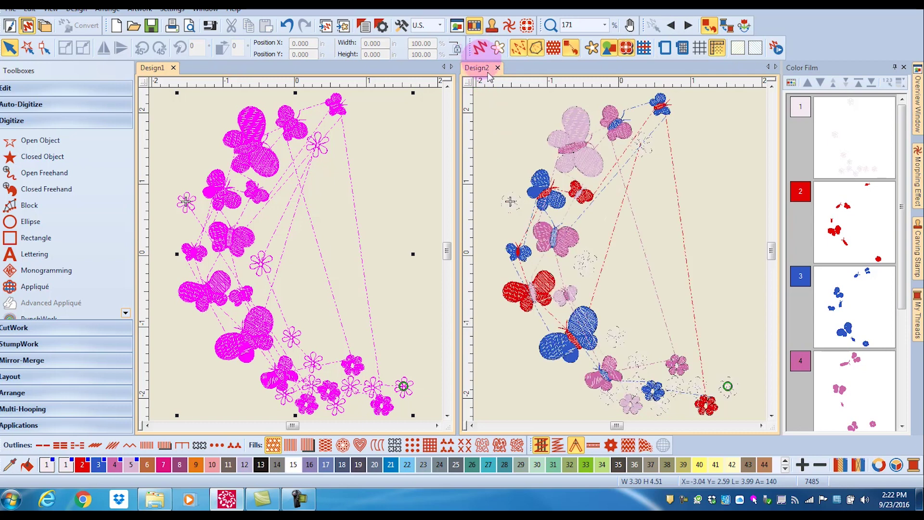
{"action": "left_click", "coordinate": [578, 133]}
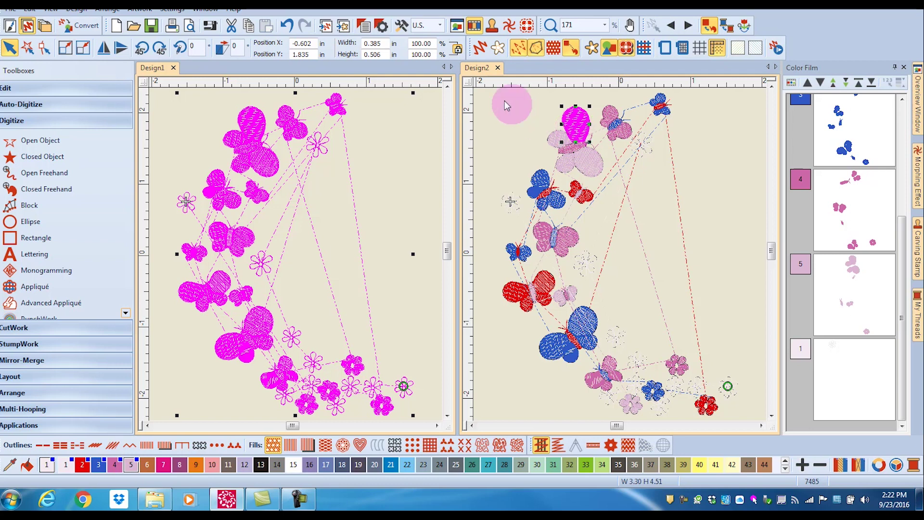
Deselect both designs, reselect and clear Design1, then exit the Reshape tool with Esc.
{"action": "left_click", "coordinate": [434, 98]}
{"action": "left_click", "coordinate": [487, 98]}
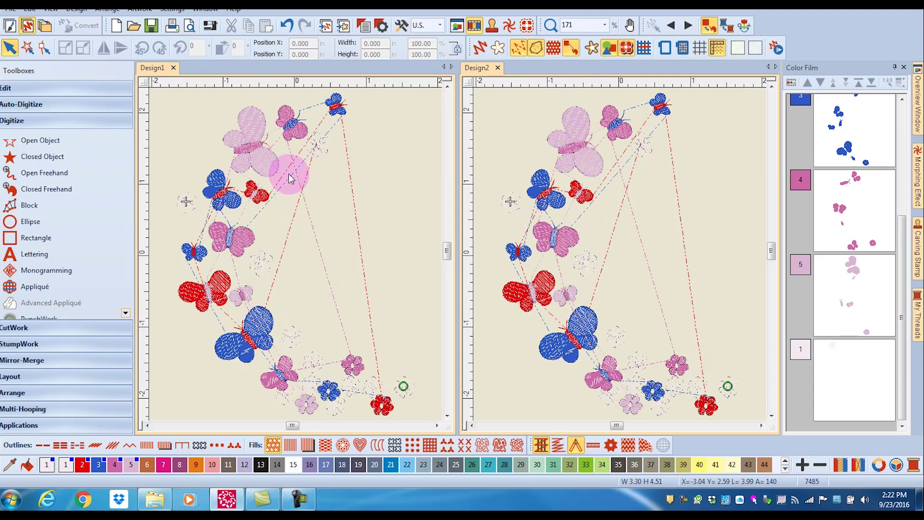
{"action": "left_click", "coordinate": [273, 170]}
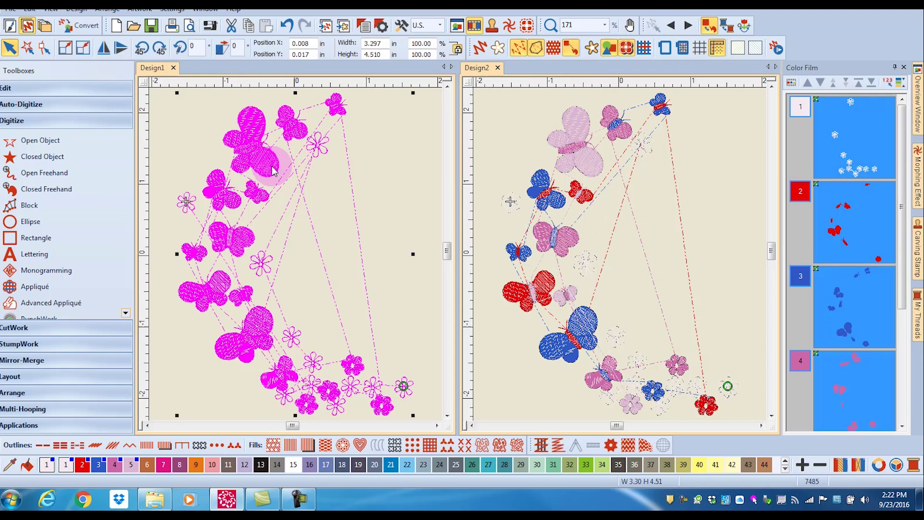
{"action": "left_click", "coordinate": [161, 111]}
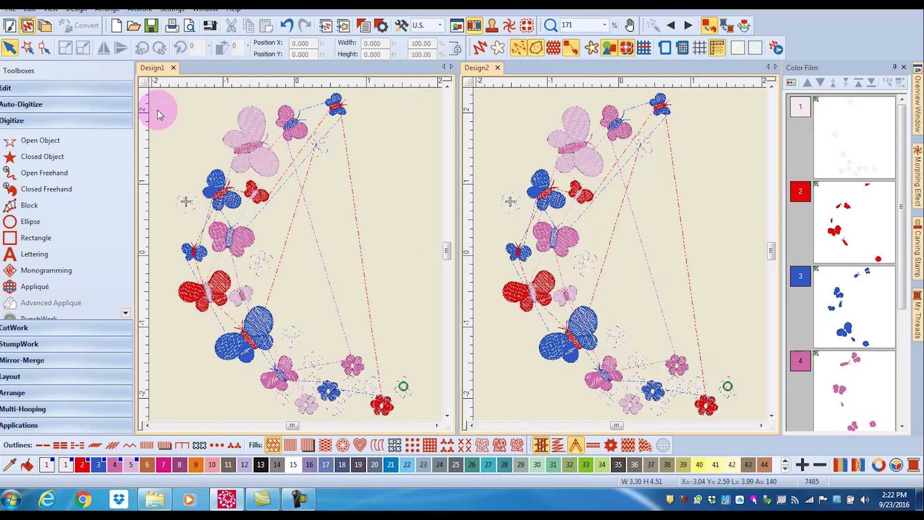
{"action": "left_click", "coordinate": [44, 49]}
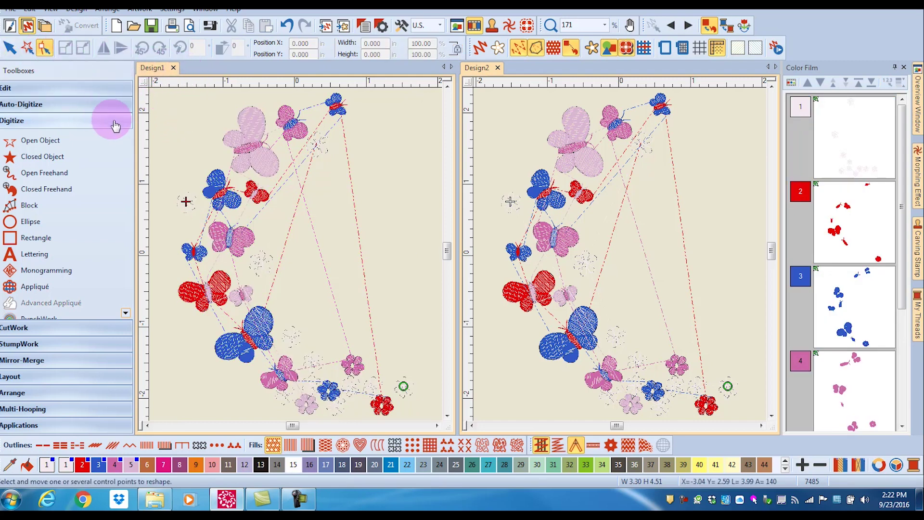
{"action": "key", "text": "Escape"}
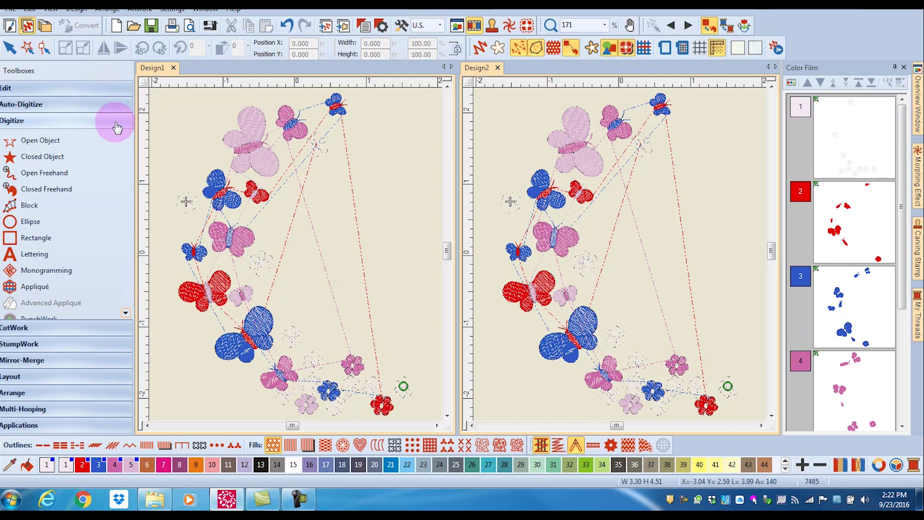
Select the upper wing of Design1's large pink butterfly alone, not the whole design.
{"action": "left_click", "coordinate": [257, 128]}
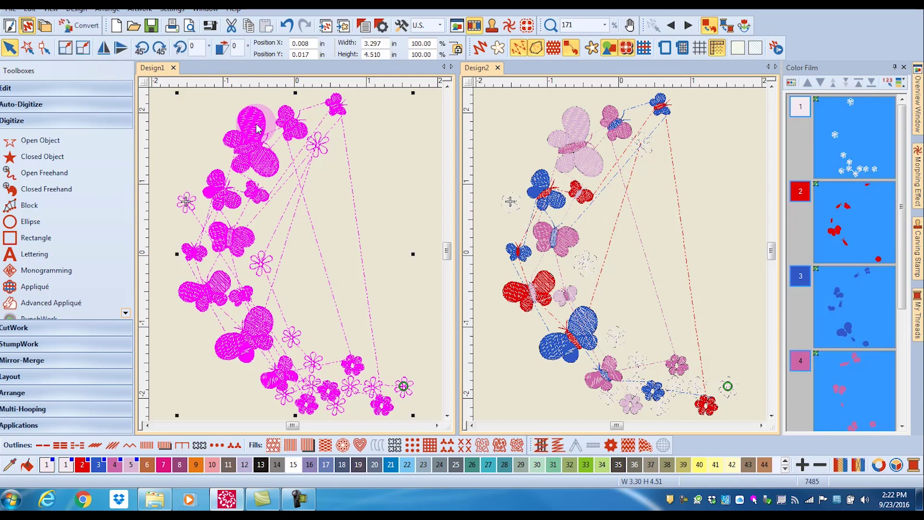
{"action": "left_click", "coordinate": [434, 93]}
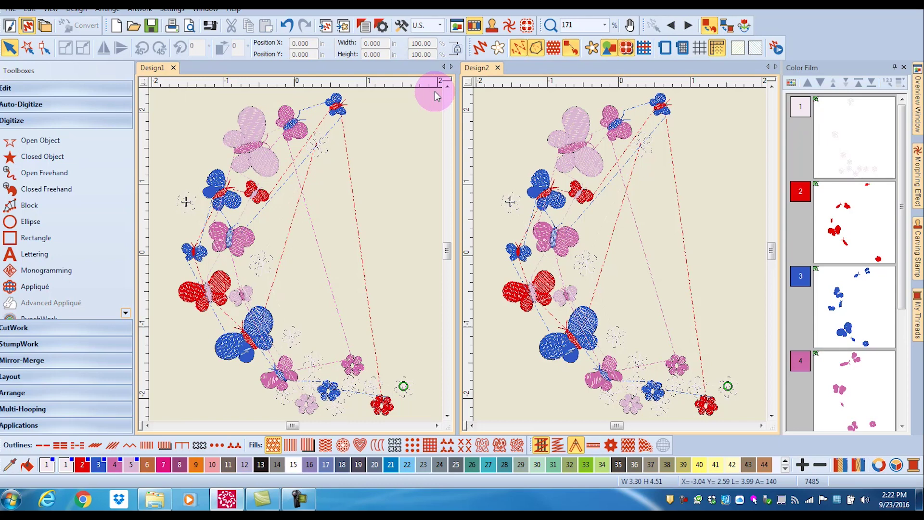
{"action": "left_click", "coordinate": [251, 134]}
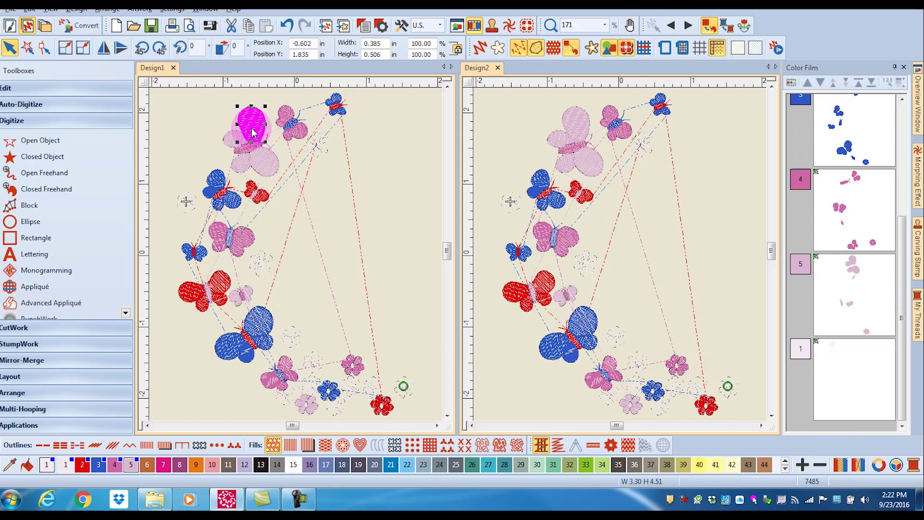
{"action": "left_click", "coordinate": [395, 142]}
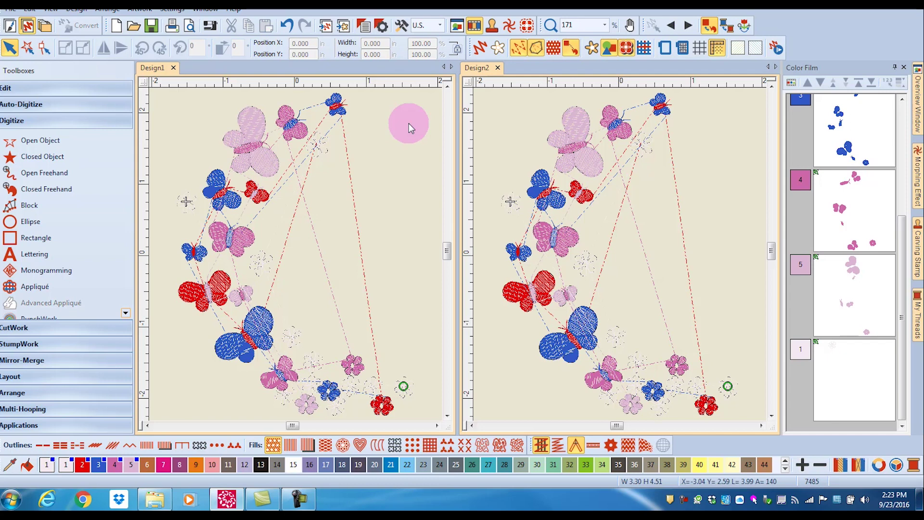
{"action": "left_click", "coordinate": [251, 126]}
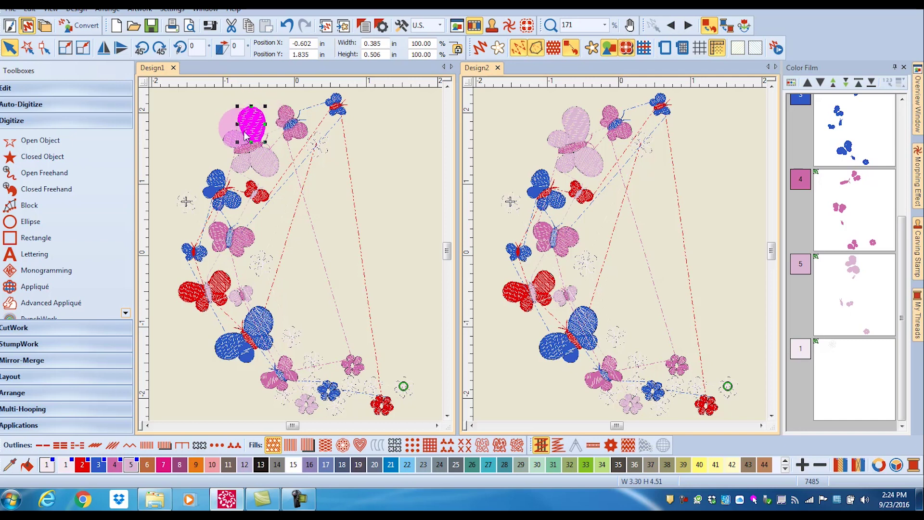
Clear the wing selection, box-select the small pink butterfly in each design, then deselect Design2.
{"action": "key", "text": "Delete"}
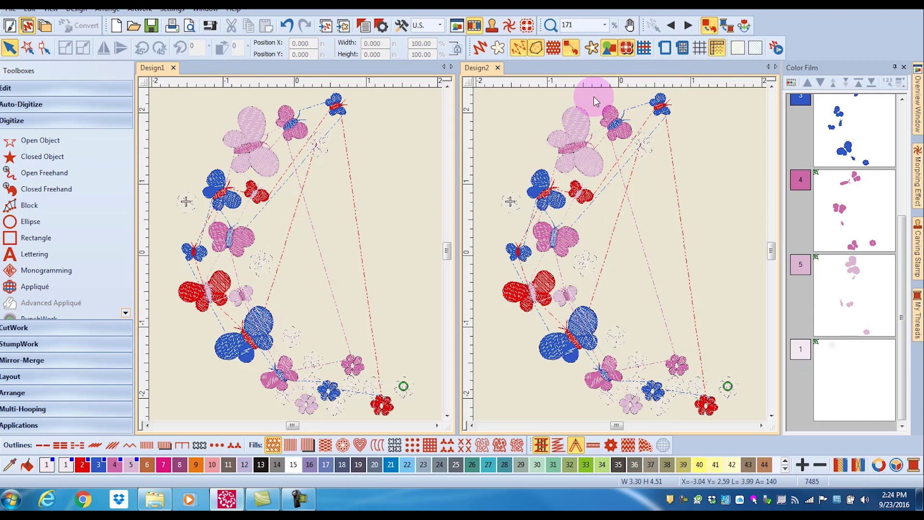
{"action": "left_click_drag", "start_coordinate": [593, 97], "coordinate": [643, 152]}
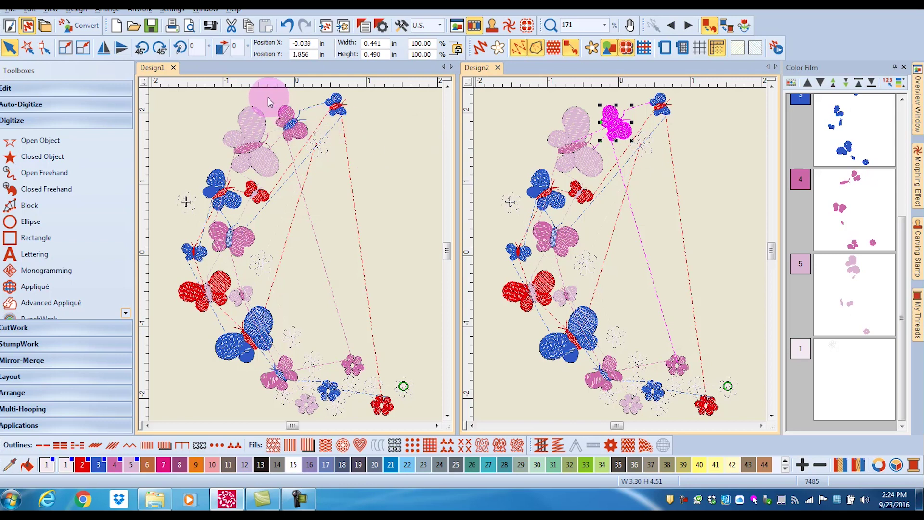
{"action": "left_click_drag", "start_coordinate": [268, 97], "coordinate": [317, 155]}
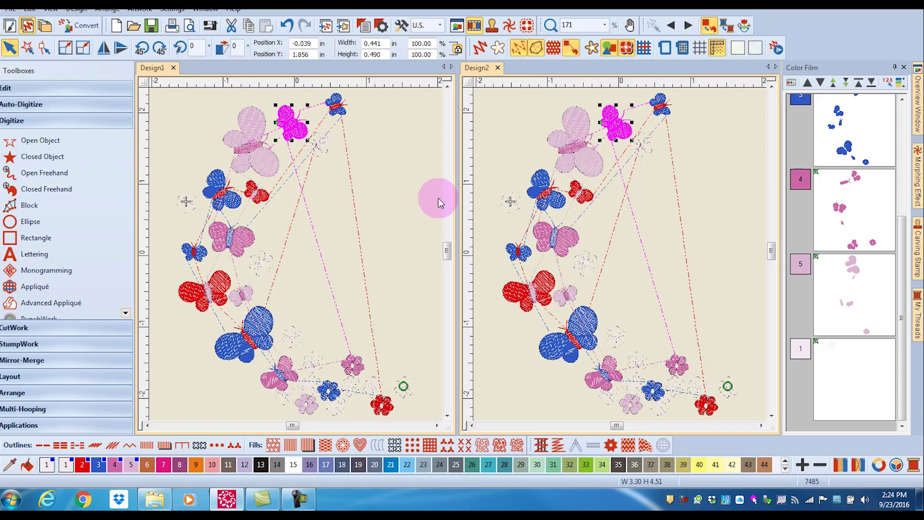
{"action": "left_click", "coordinate": [503, 108]}
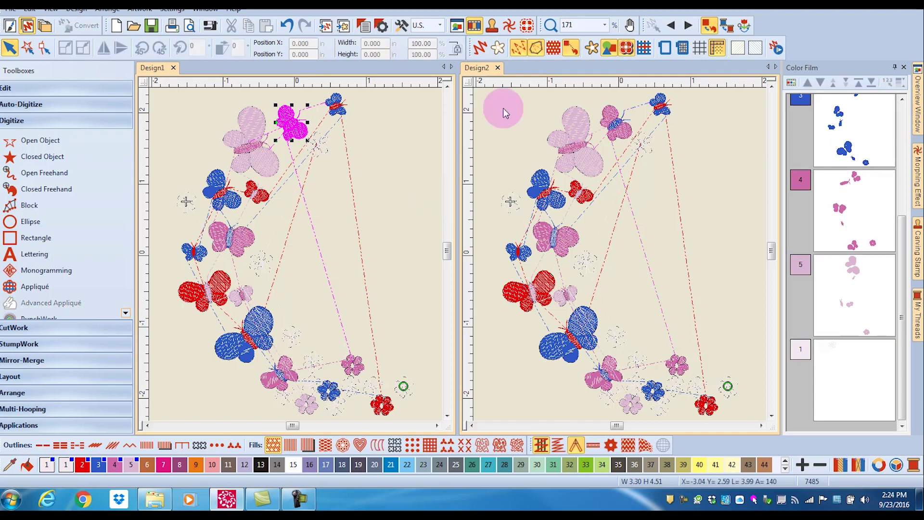
Stretch Design2's small pink butterfly wider toward the left and clear the selection.
{"action": "left_click", "coordinate": [573, 123]}
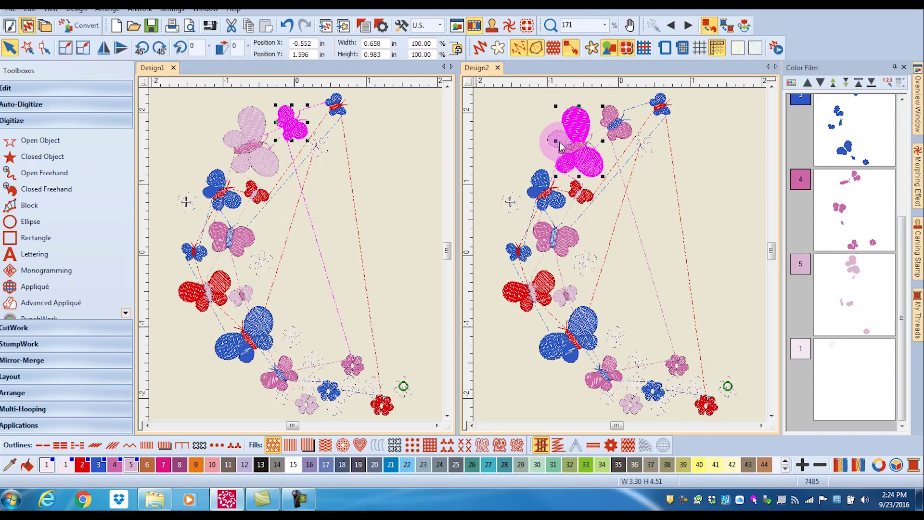
{"action": "left_click_drag", "start_coordinate": [559, 142], "coordinate": [551, 142]}
{"action": "left_click", "coordinate": [398, 120]}
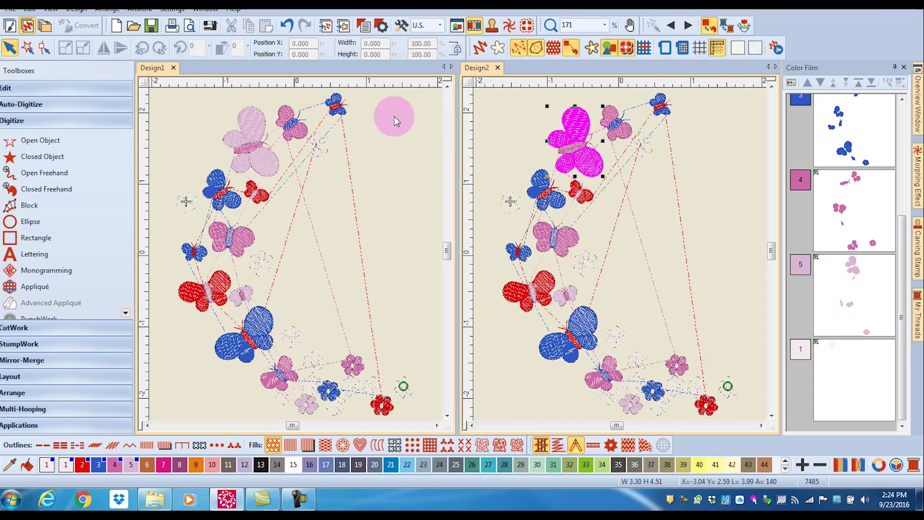
Widen Design1's large pink butterfly toward the left, then deselect it.
{"action": "left_click", "coordinate": [249, 124]}
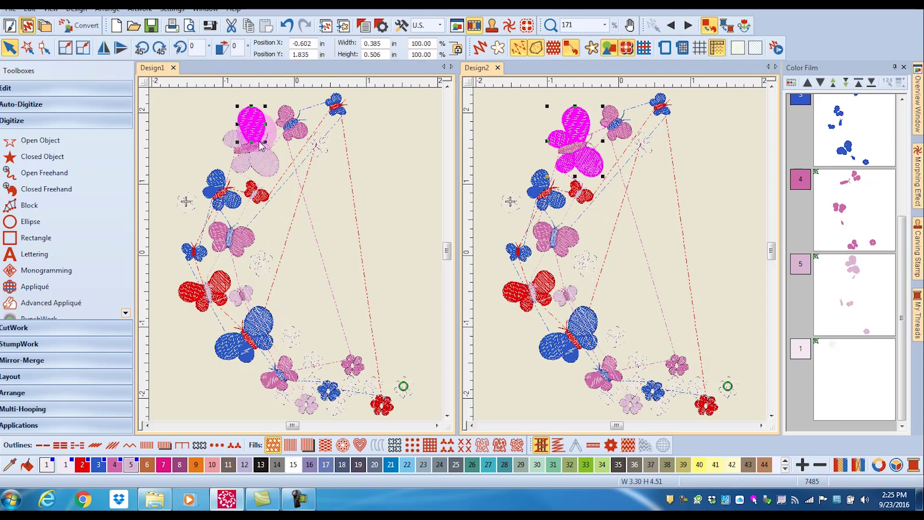
{"action": "left_click_drag", "start_coordinate": [240, 157], "coordinate": [229, 144]}
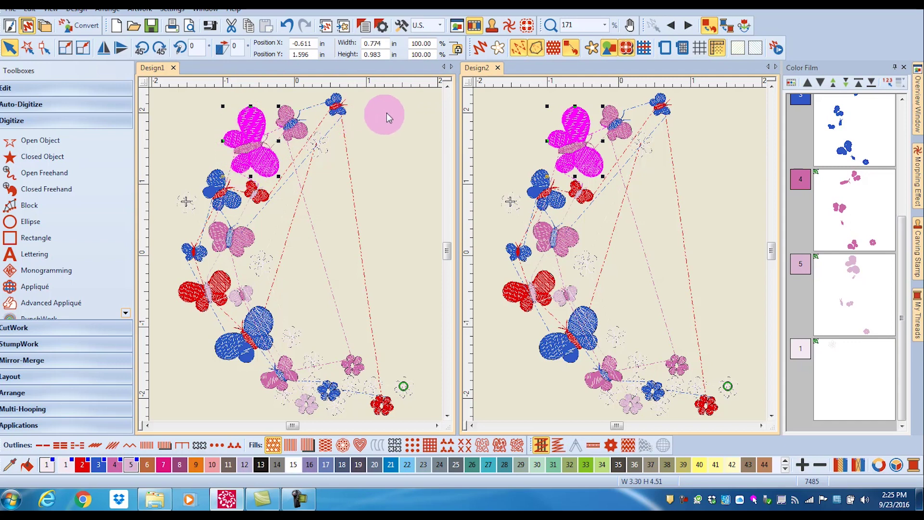
{"action": "left_click", "coordinate": [388, 115]}
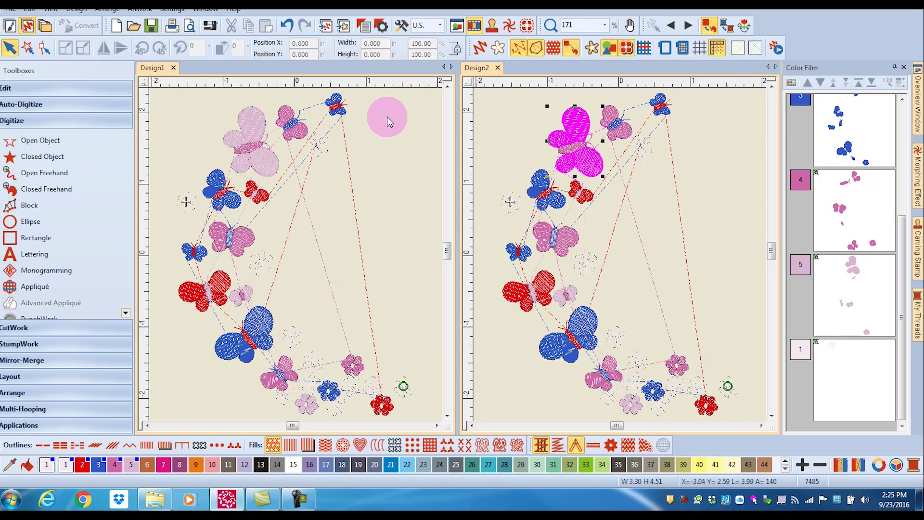
{"action": "key", "text": "ctrl+a"}
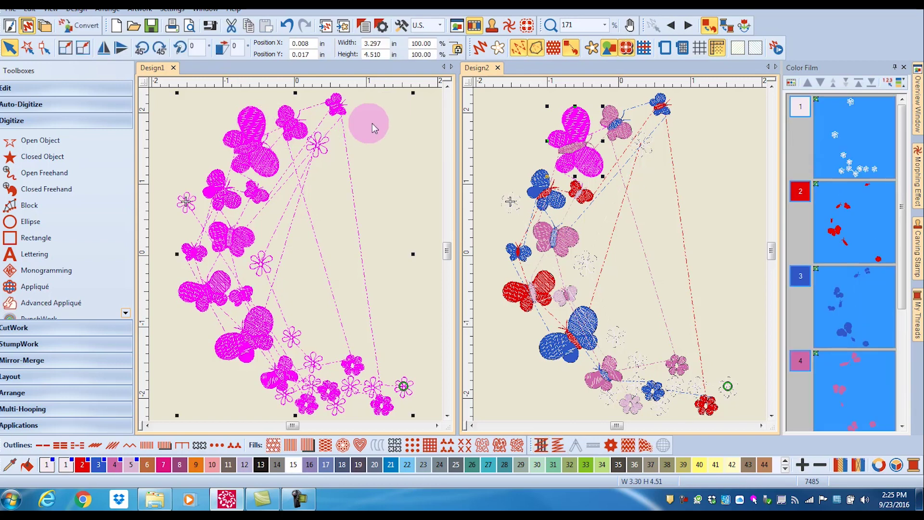
{"action": "left_click", "coordinate": [424, 109]}
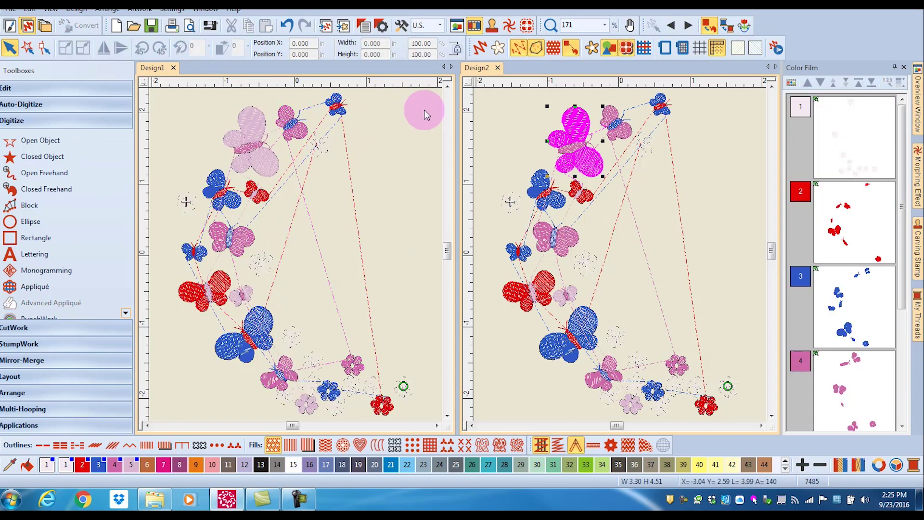
{"action": "left_click", "coordinate": [514, 118]}
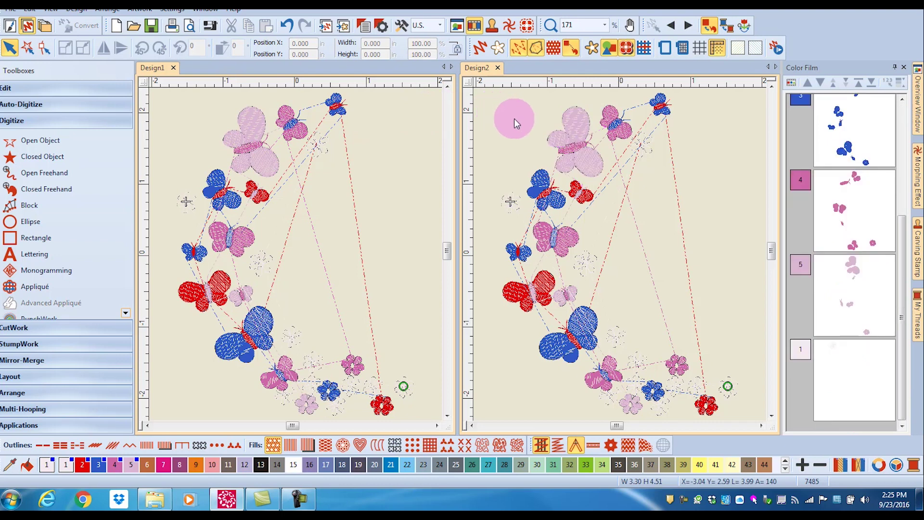
{"action": "key", "text": "ctrl+a"}
{"action": "left_click", "coordinate": [514, 119]}
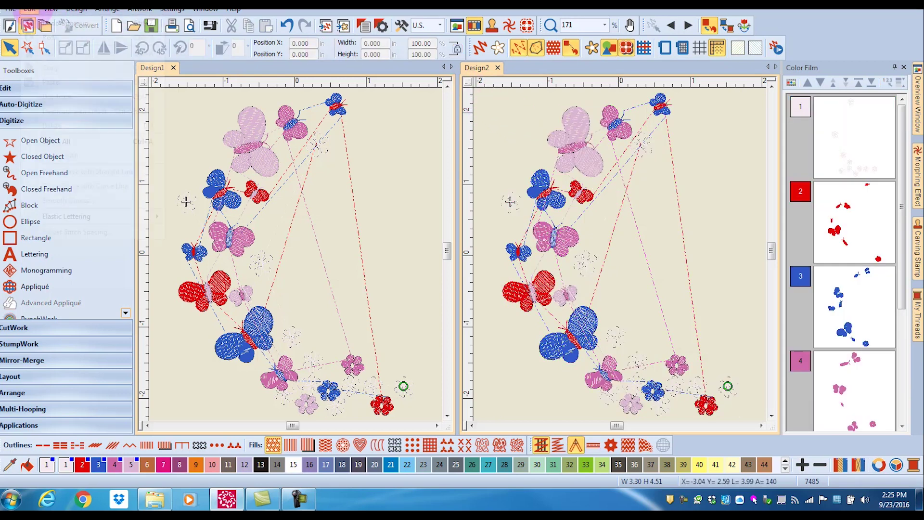
{"action": "left_click", "coordinate": [30, 9]}
{"action": "left_click", "coordinate": [44, 140]}
{"action": "left_click", "coordinate": [420, 128]}
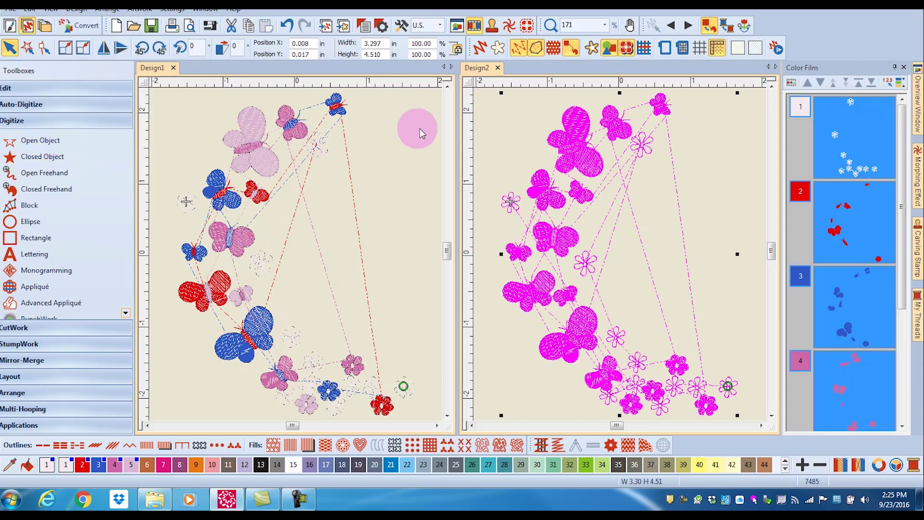
{"action": "left_click", "coordinate": [484, 96]}
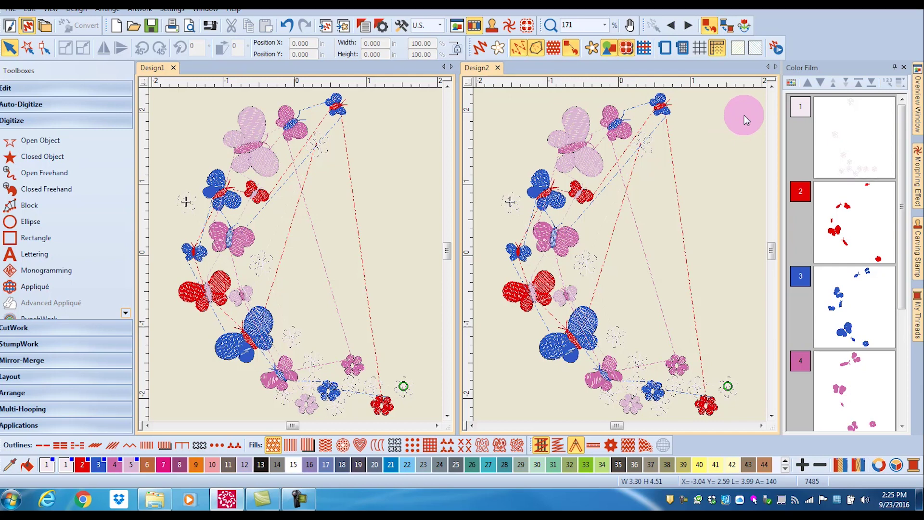
Select Color Film colours 1 to 4 in turn, then select colours 1 through 3 together.
{"action": "left_click", "coordinate": [858, 148]}
{"action": "left_click", "coordinate": [870, 224]}
{"action": "left_click", "coordinate": [865, 305]}
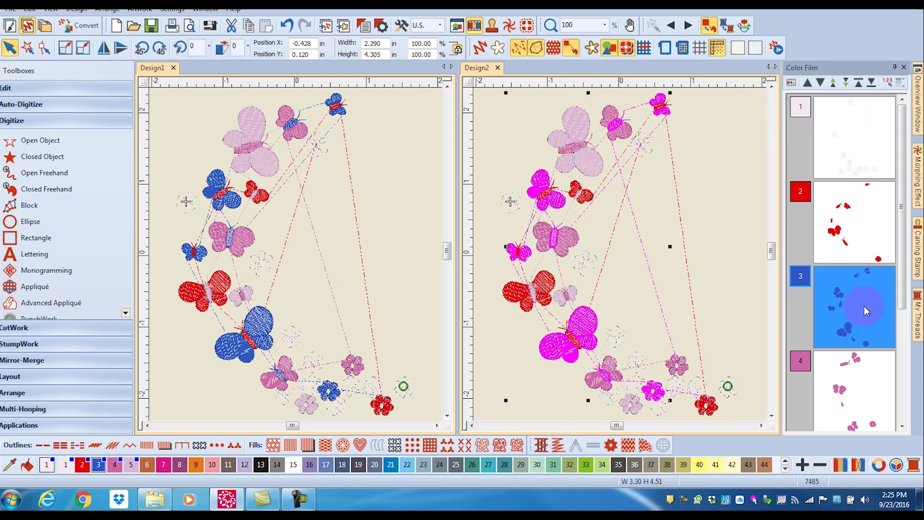
{"action": "left_click", "coordinate": [837, 393]}
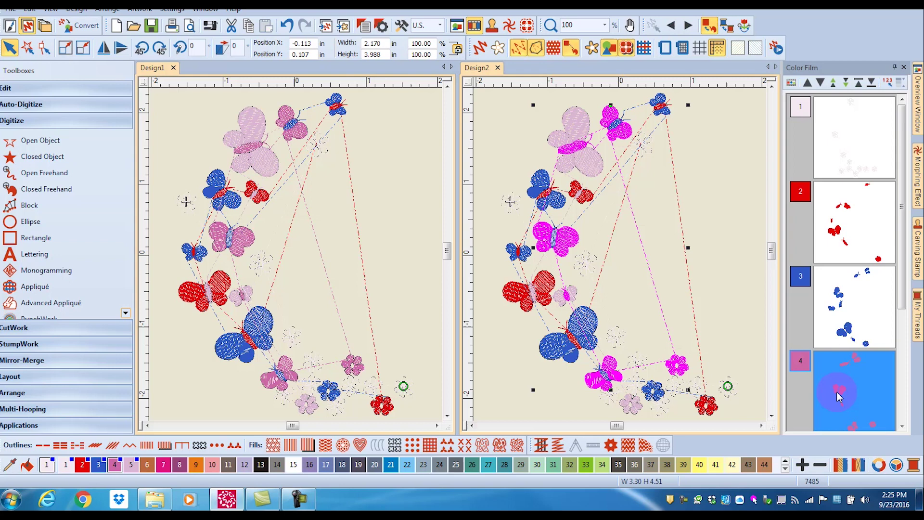
{"action": "left_click", "coordinate": [740, 100]}
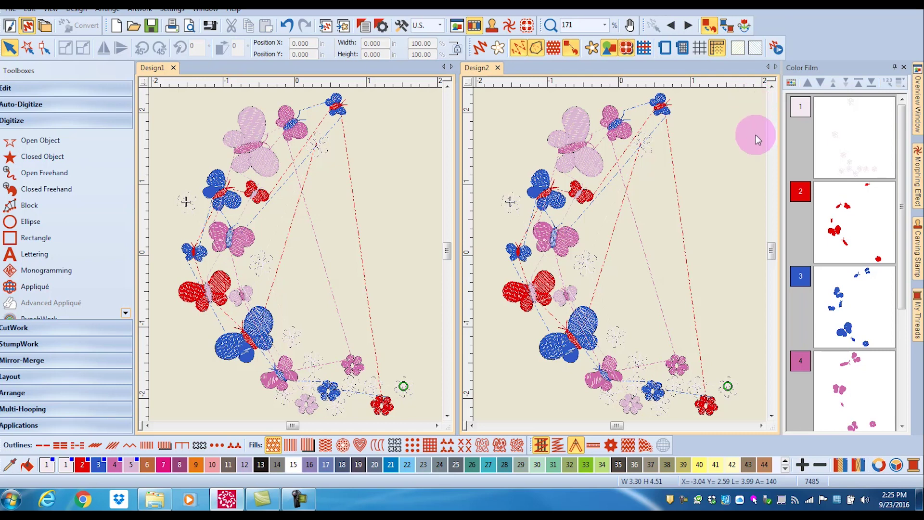
{"action": "left_click", "coordinate": [859, 142]}
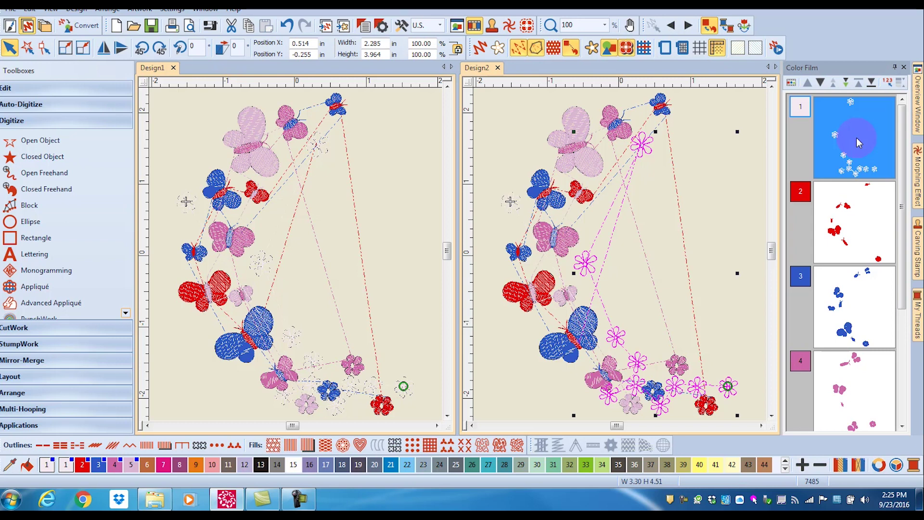
{"action": "left_click", "coordinate": [859, 307], "text": "shift"}
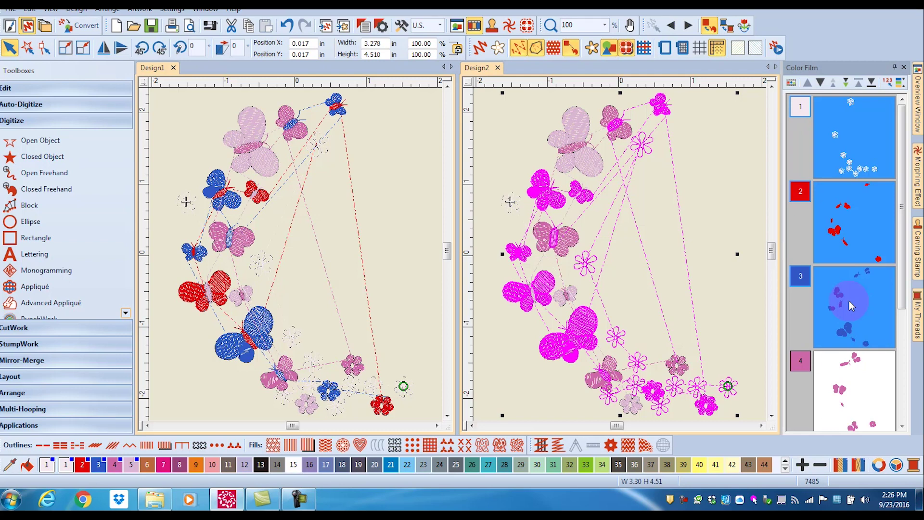
Polygon-select Design2's small red butterfly with five lasso points, closing the lasso with Enter.
{"action": "left_click", "coordinate": [757, 97]}
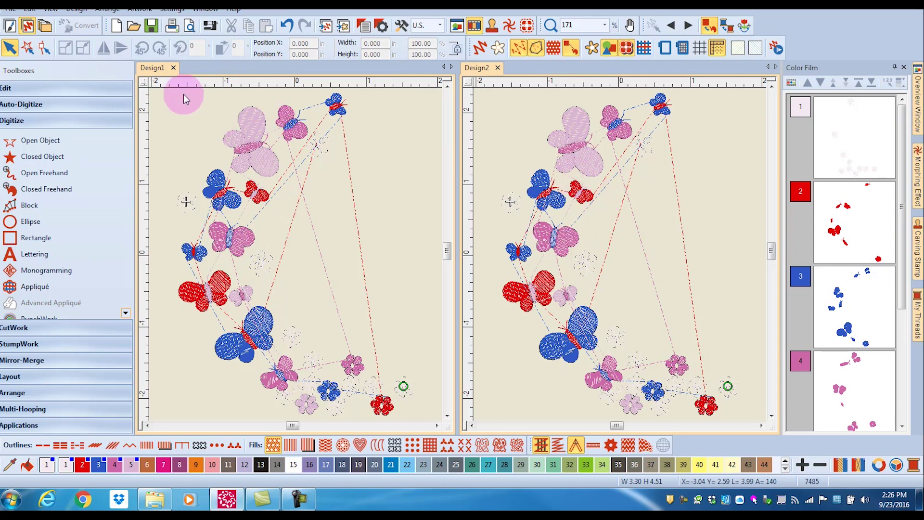
{"action": "left_click", "coordinate": [28, 48]}
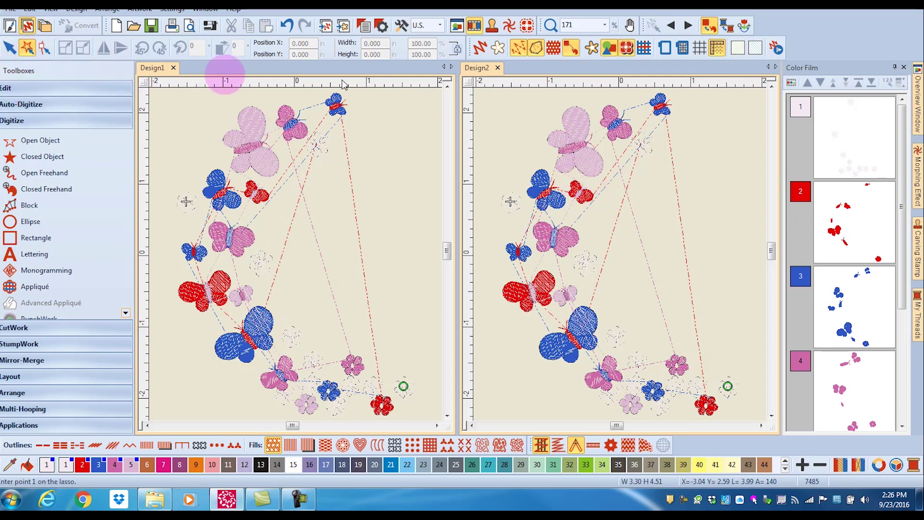
{"action": "left_click", "coordinate": [564, 181]}
{"action": "left_click", "coordinate": [574, 173]}
{"action": "left_click", "coordinate": [599, 190]}
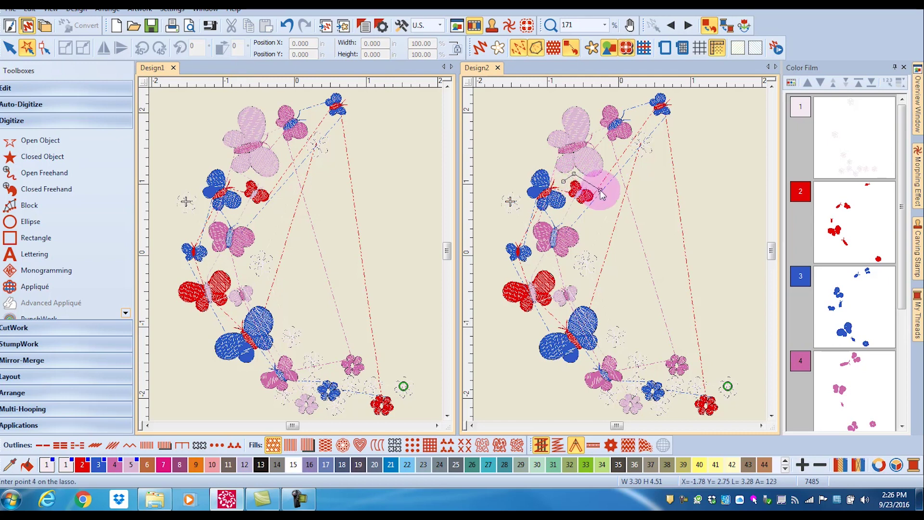
{"action": "left_click", "coordinate": [595, 210]}
{"action": "left_click", "coordinate": [574, 207]}
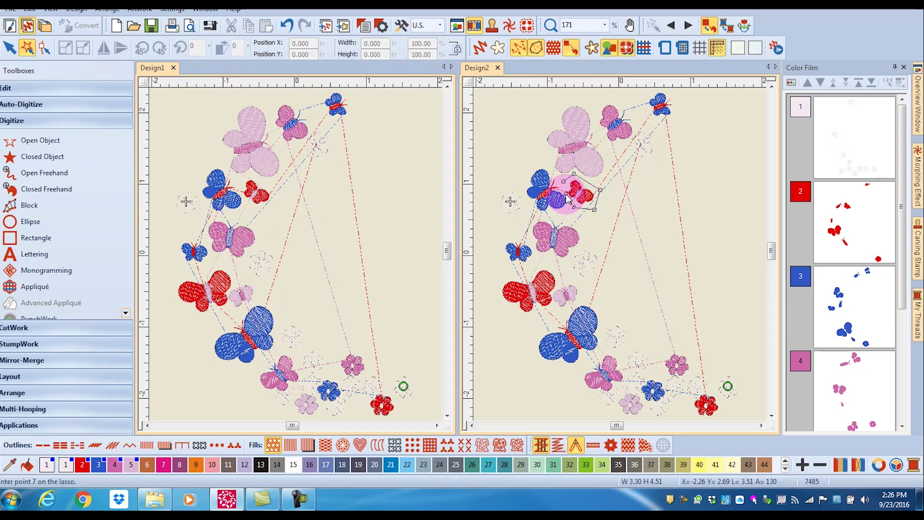
{"action": "key", "text": "Return"}
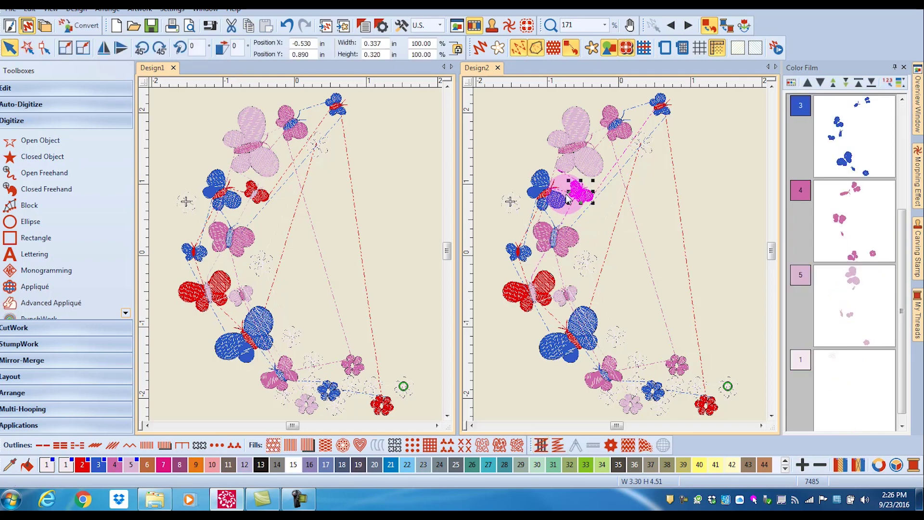
Cycle selection between the large butterfly's body and upper wing, ending with the wing selected.
{"action": "scroll", "coordinate": [568, 197], "scroll_direction": "up", "scroll_amount": 2}
{"action": "left_click", "coordinate": [545, 163]}
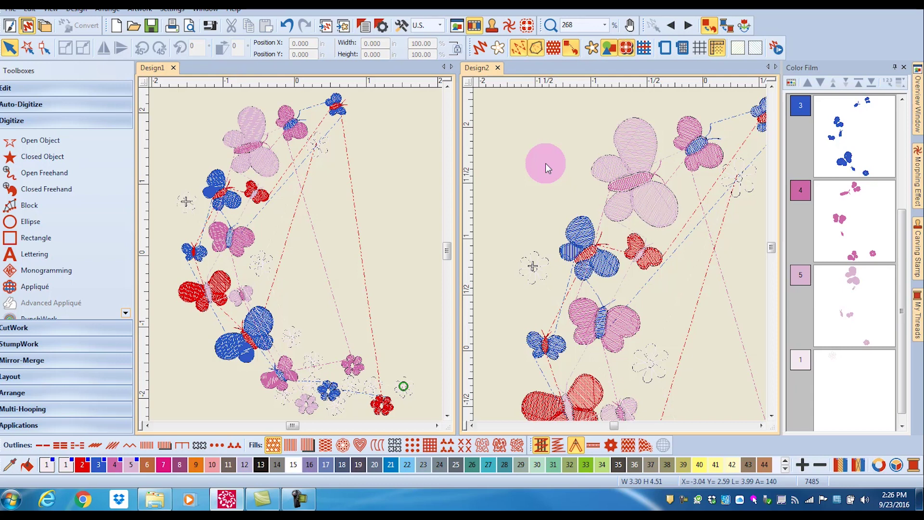
{"action": "left_click", "coordinate": [644, 180]}
{"action": "left_click", "coordinate": [644, 180]}
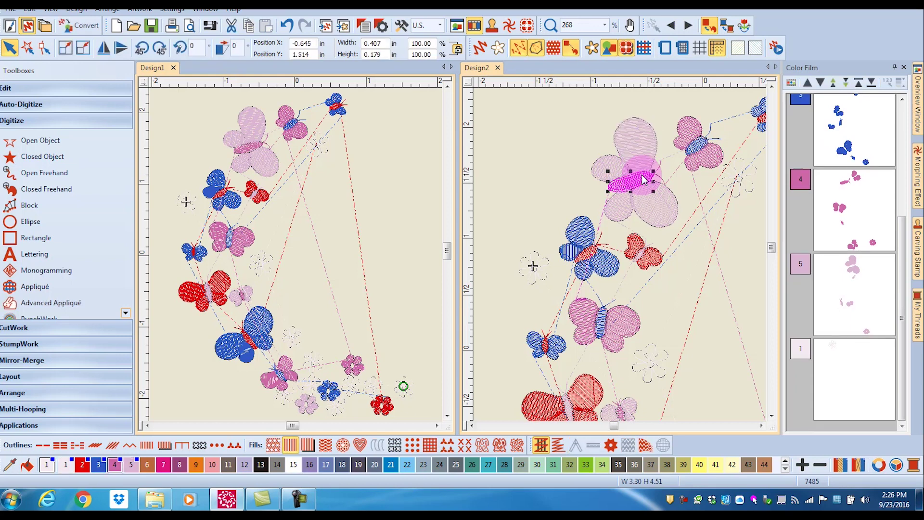
{"action": "left_click", "coordinate": [644, 180]}
{"action": "left_click", "coordinate": [644, 180]}
{"action": "left_click", "coordinate": [644, 180]}
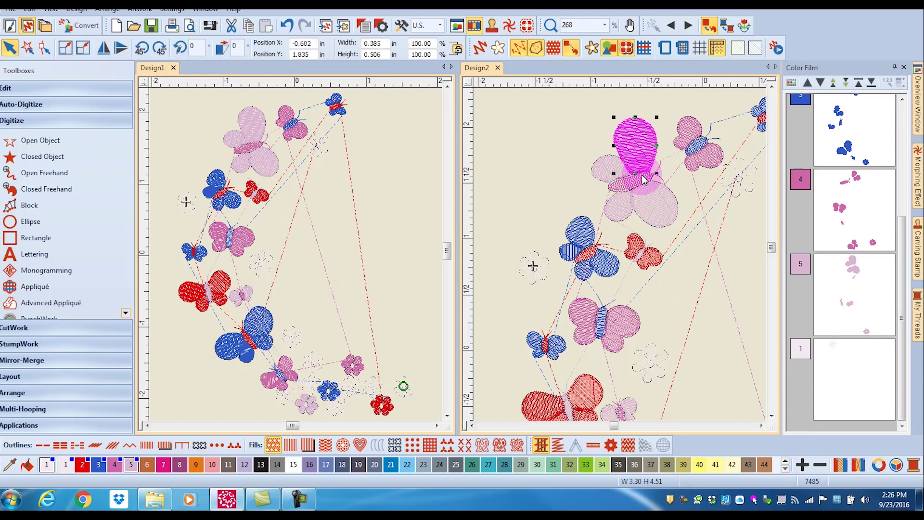
{"action": "left_click", "coordinate": [644, 180]}
{"action": "left_click", "coordinate": [644, 179]}
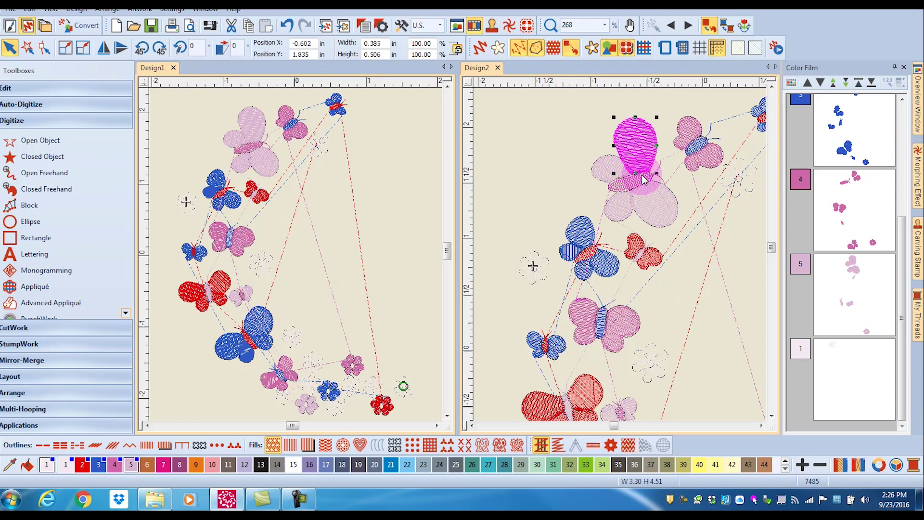